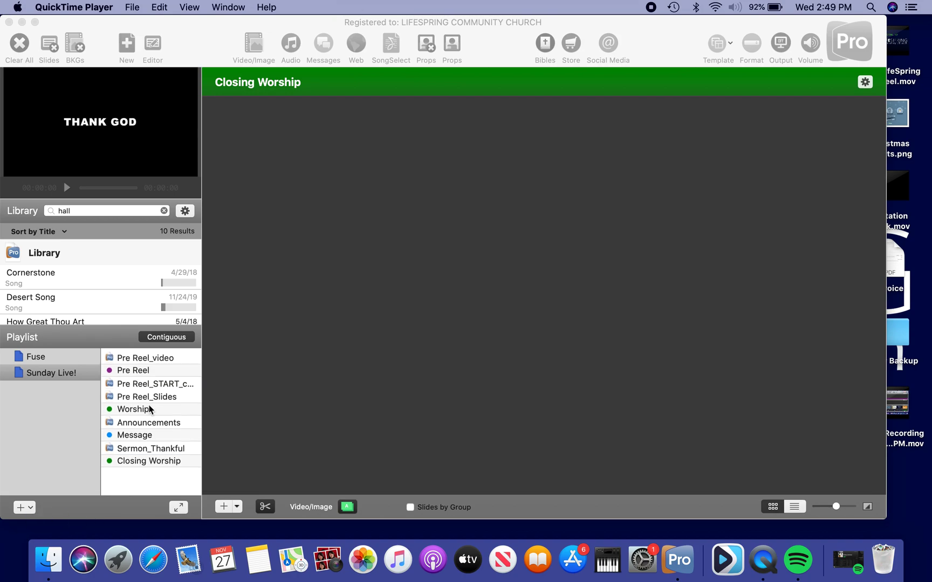
scroll(568, 287, up, 10)
scroll(568, 287, up, 10)
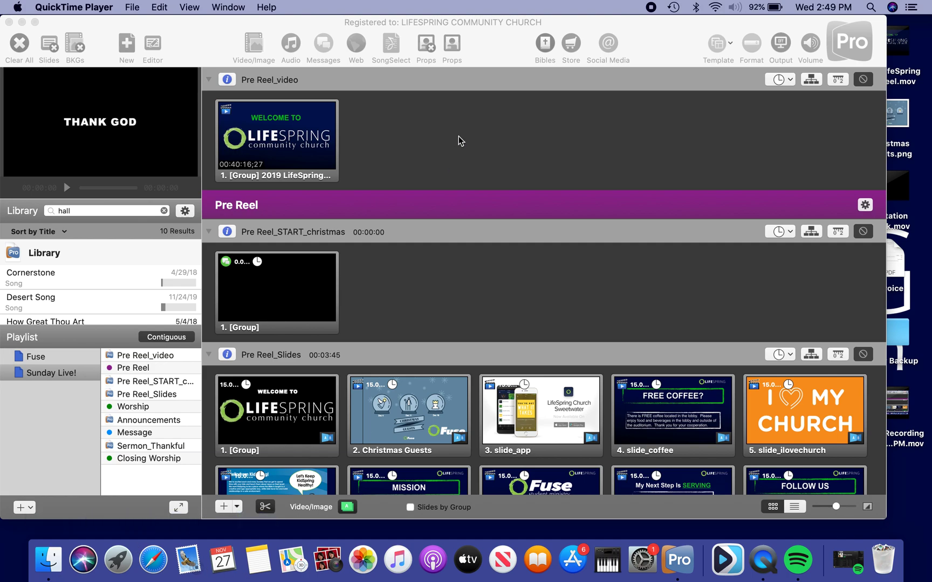
scroll(74, 290, down, 5)
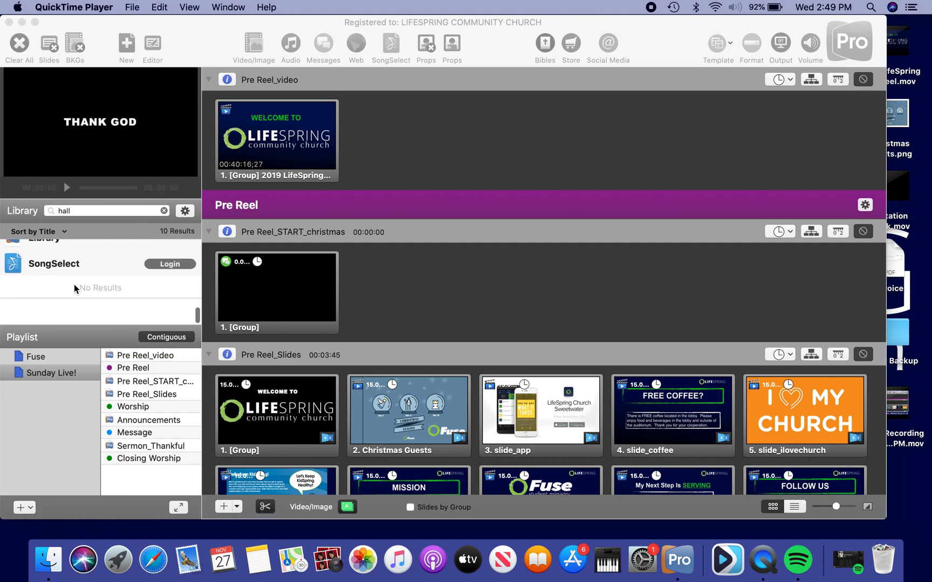
scroll(75, 289, up, 5)
Switch from ProPresenter's Sunday Live! playlist to the desktop with Safari open on Google
key(ctrl+Right)
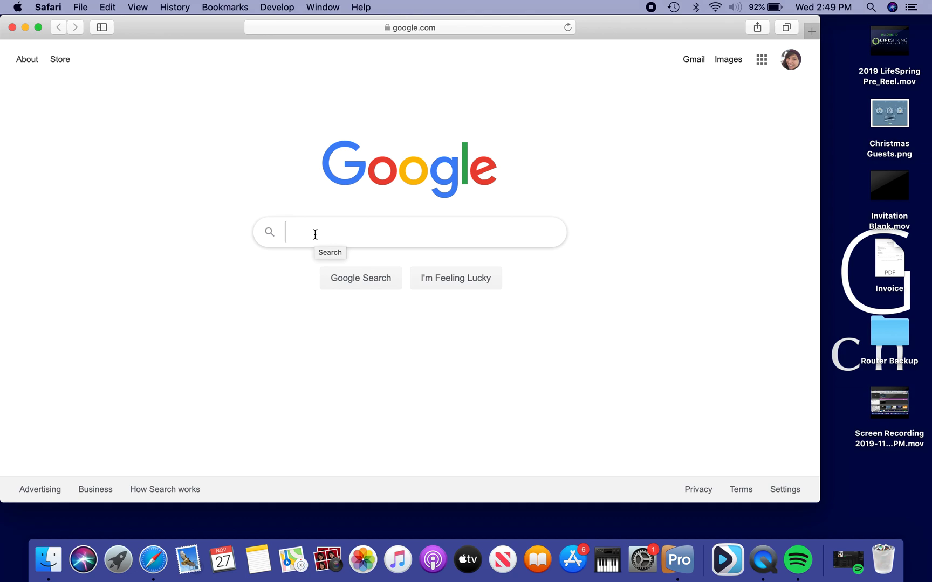
text(o holy)
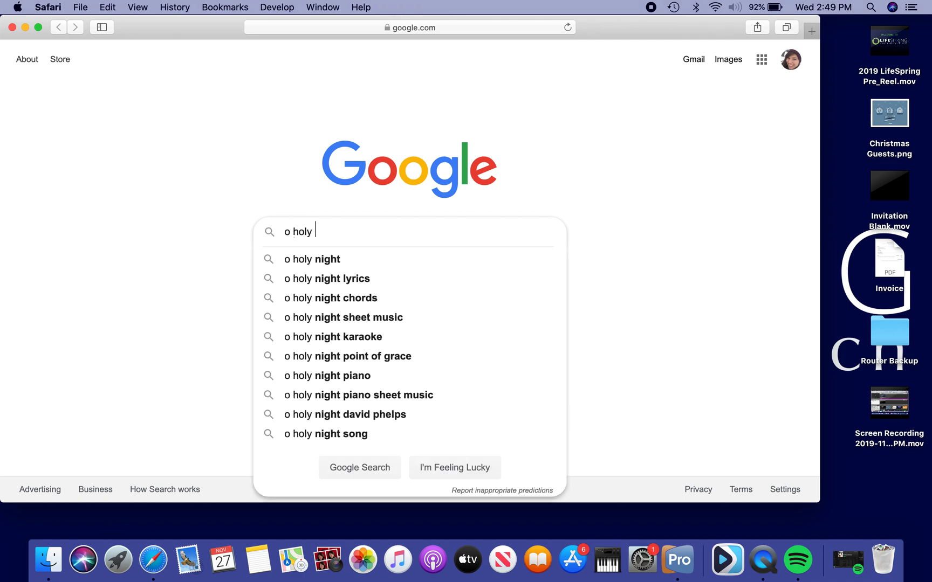
Search Google for 'o holy night lyrics', refine to Hillsong, and expand the full lyrics card
click(348, 279)
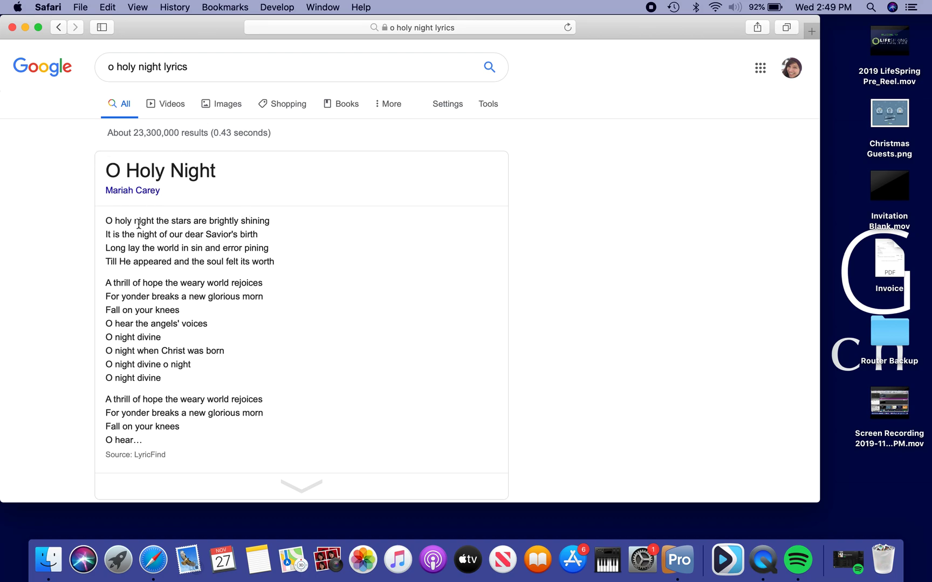
scroll(374, 266, down, 5)
click(312, 233)
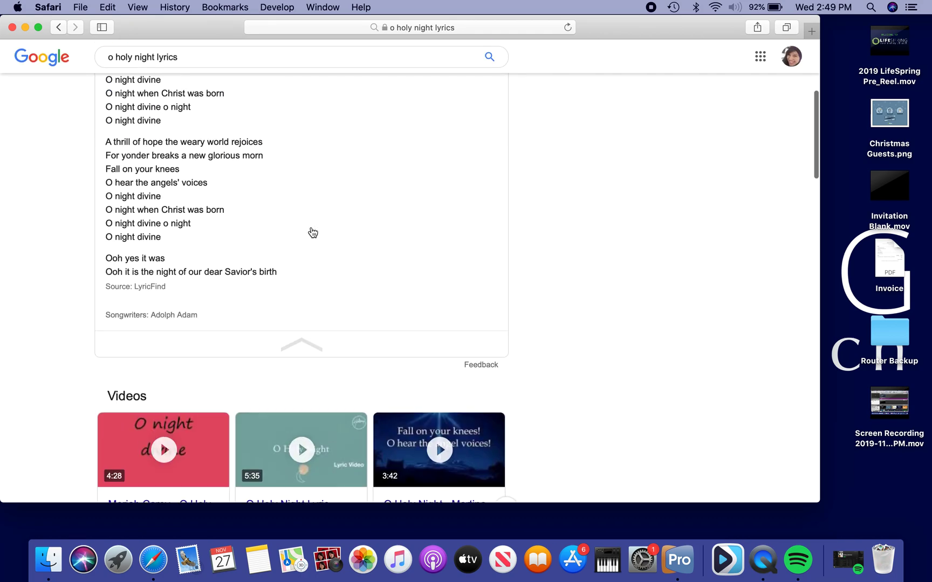
scroll(313, 232, up, 10)
scroll(311, 231, up, 2)
scroll(310, 231, up, 1)
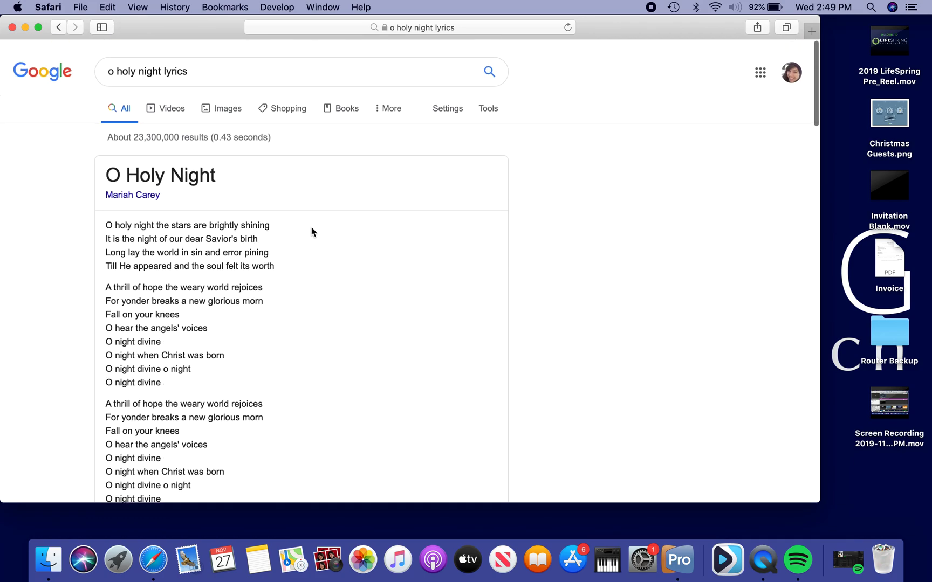
click(227, 68)
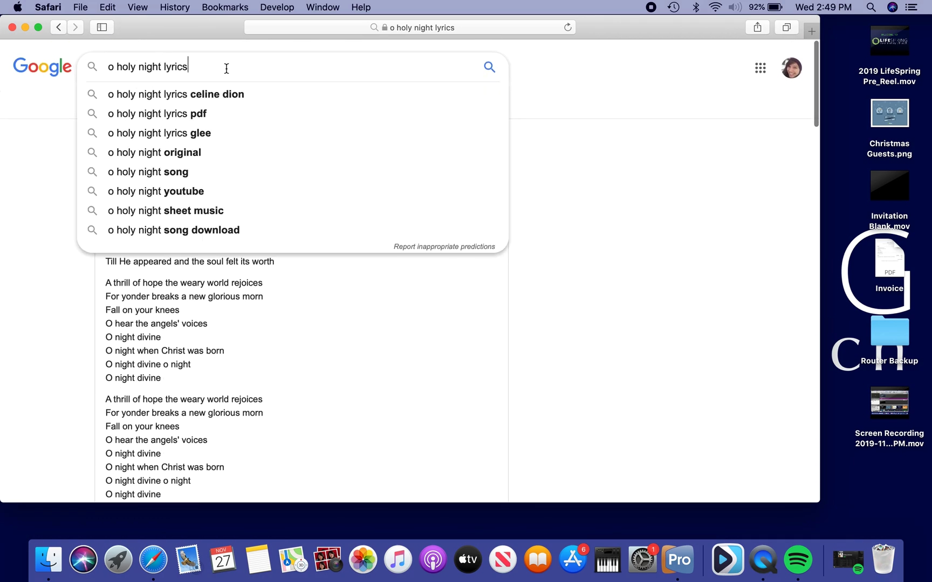
text( hill)
click(225, 98)
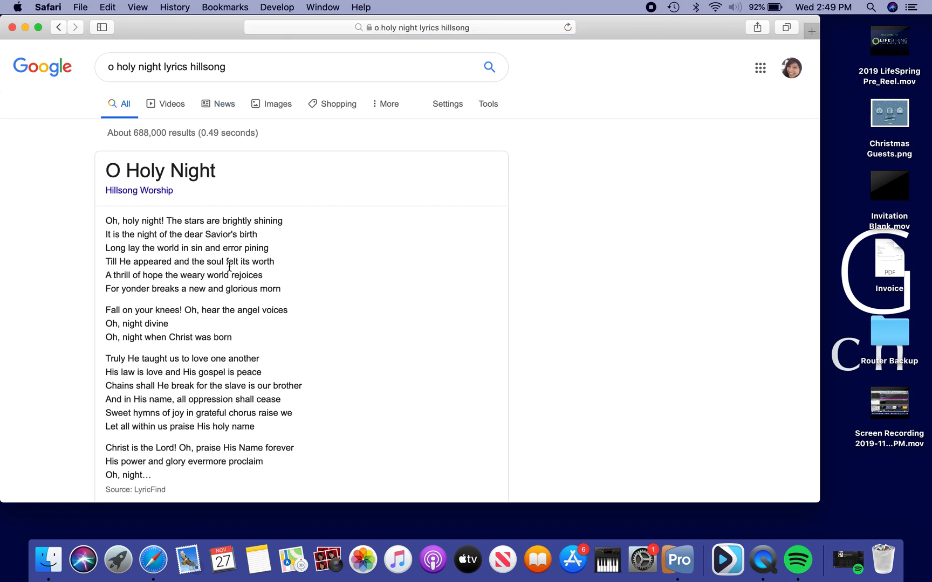
scroll(229, 267, down, 8)
click(305, 237)
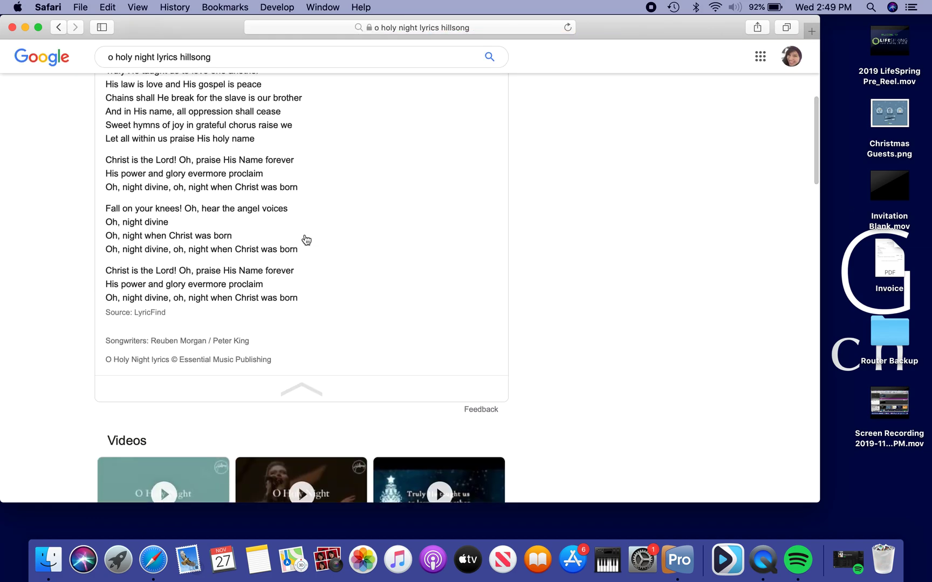
scroll(306, 239, up, 8)
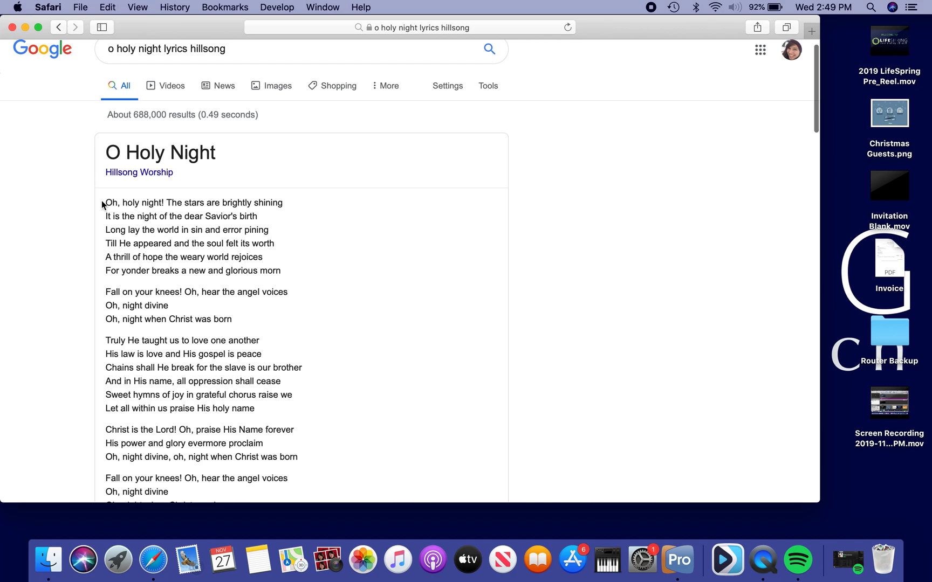
Select and copy the Hillsong O Holy Night lyrics, then bring ProPresenter 6 forward
mouse_move(106, 200)
mouse_down()
mouse_move(255, 502)
mouse_move(305, 292)
mouse_move(309, 310)
mouse_up()
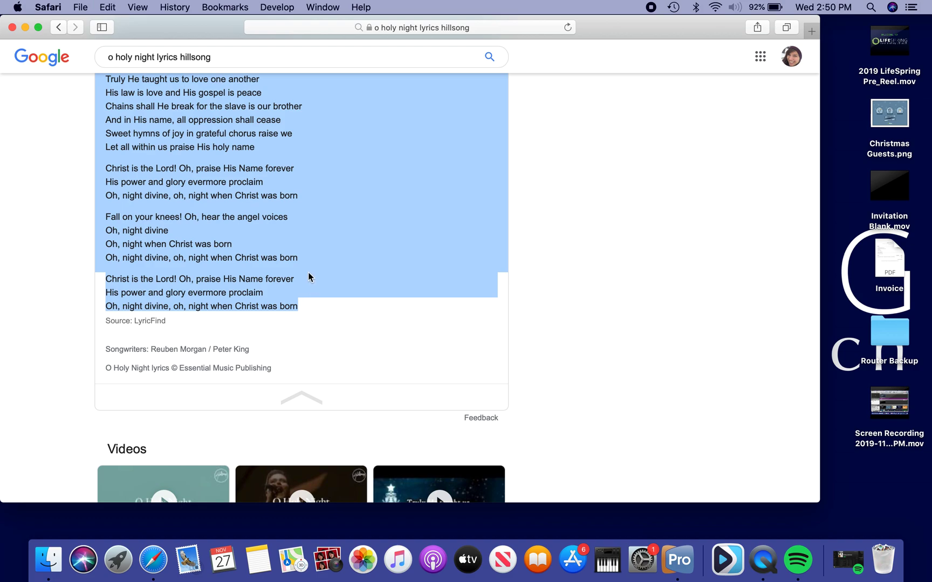
right_click(307, 247)
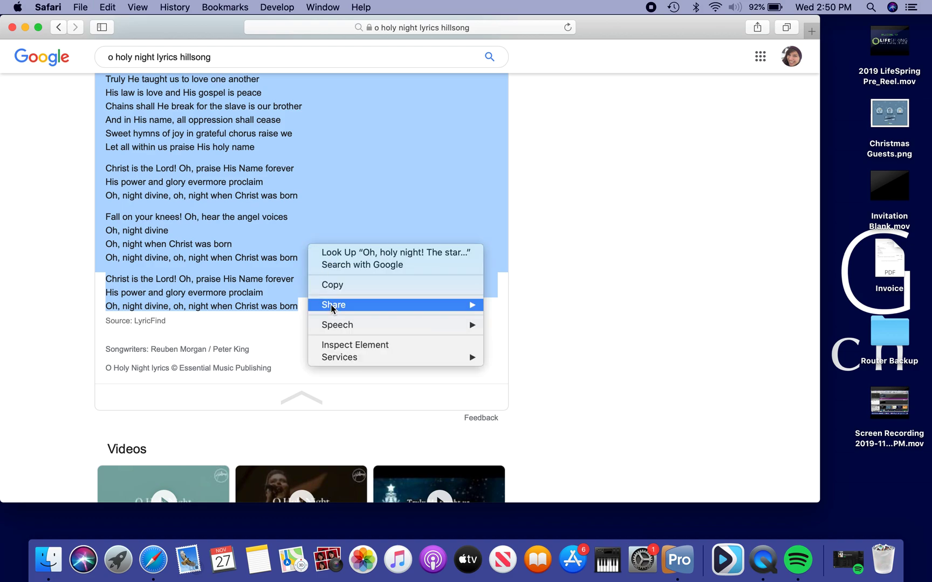
click(336, 287)
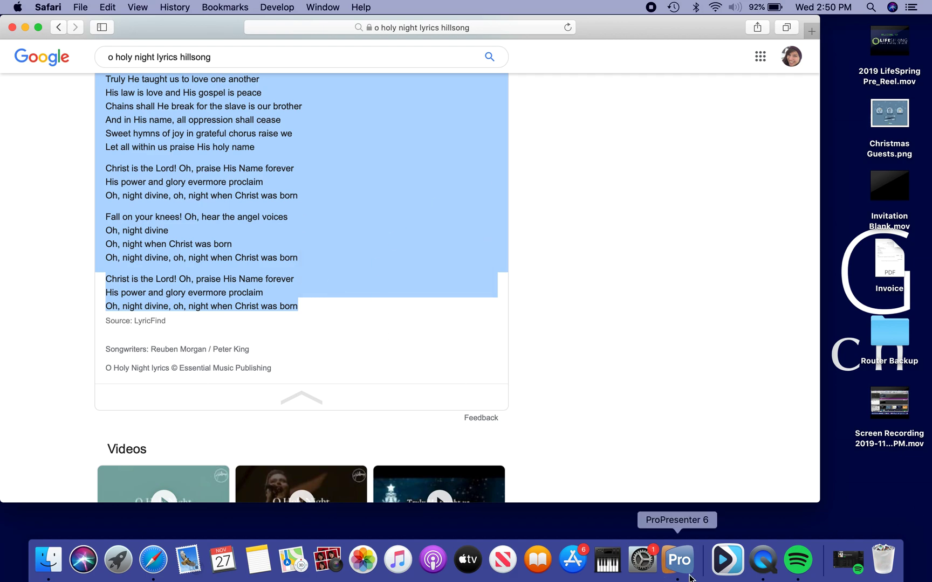
click(679, 560)
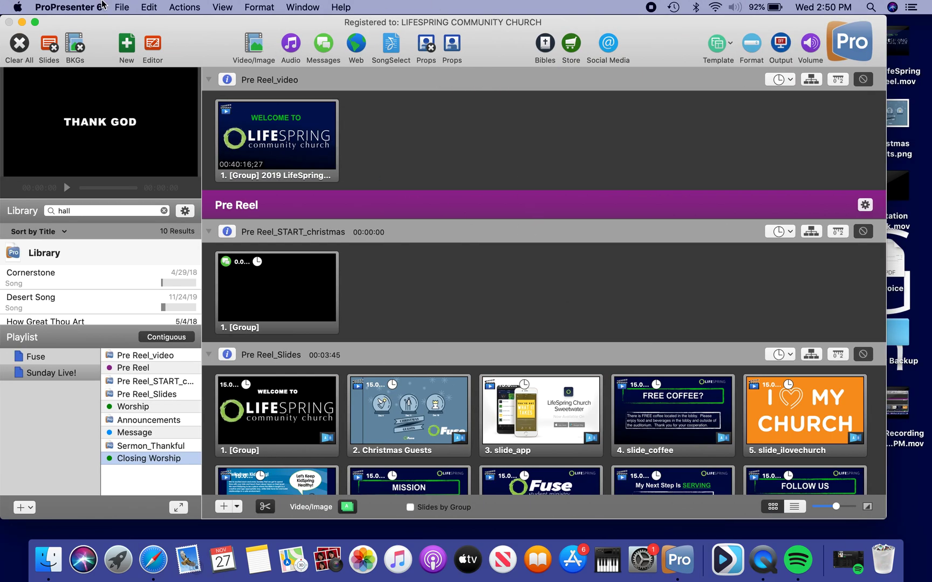
Import the clipboard text as a Song, split by line breaks, four lines per slide
click(124, 6)
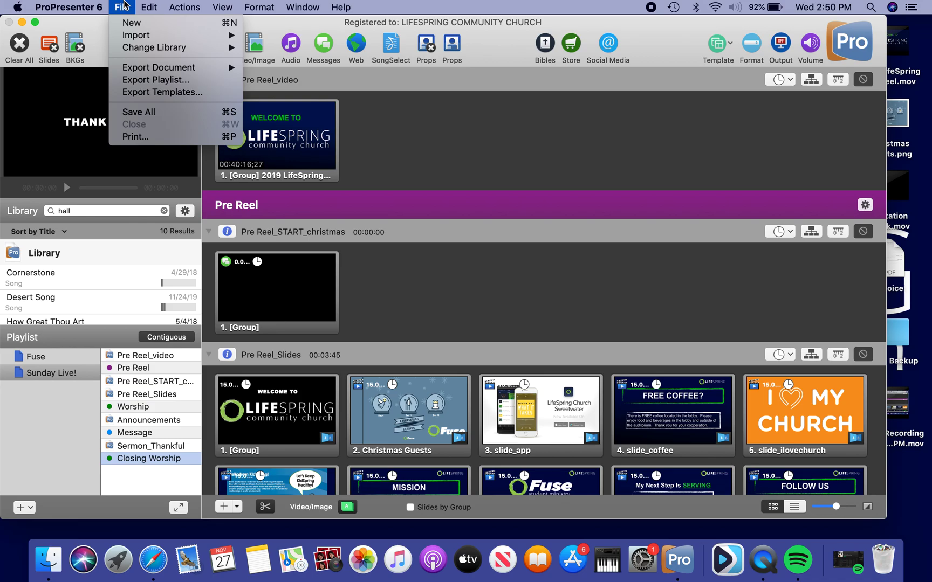
mouse_move(137, 35)
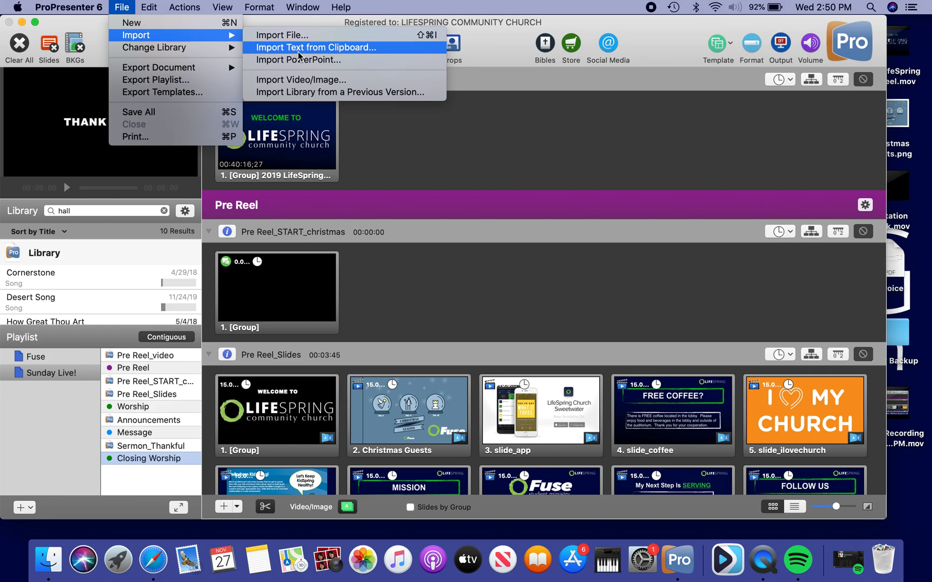
click(299, 48)
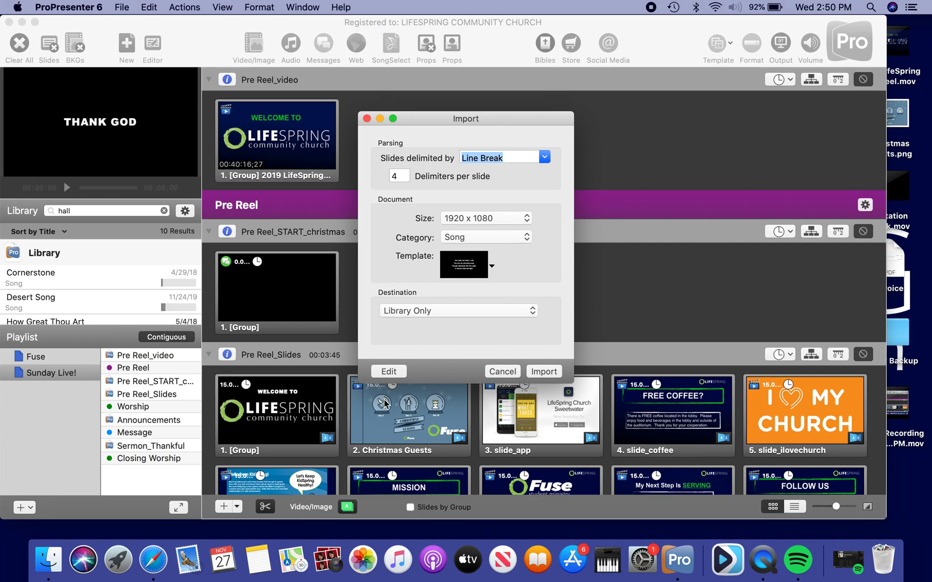
Open the Reflow Editor showing the lyrics as seven four-line draft slides
click(390, 372)
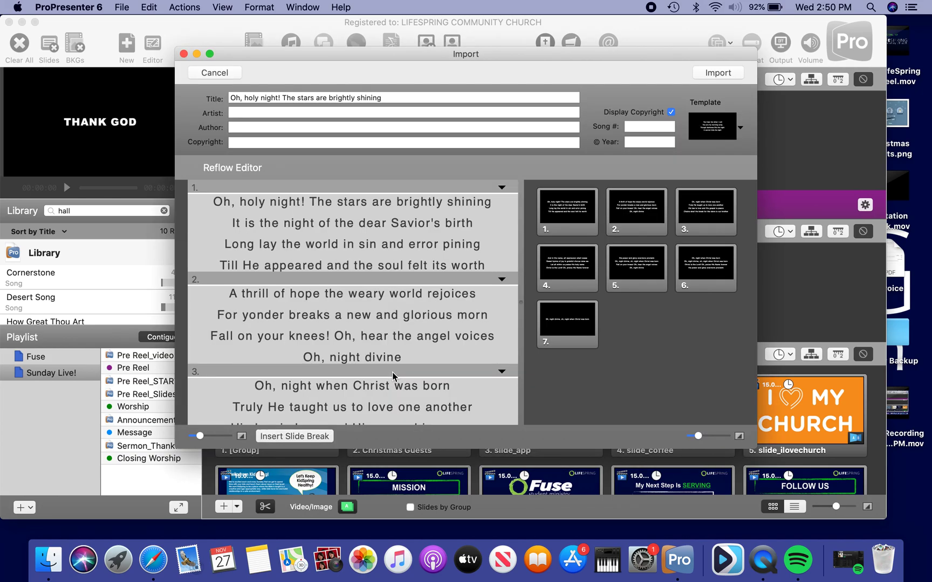
Enter 'Oh, Holy Night' as the song title and 'Hillsong' as the artist
drag(402, 99, 91, 98)
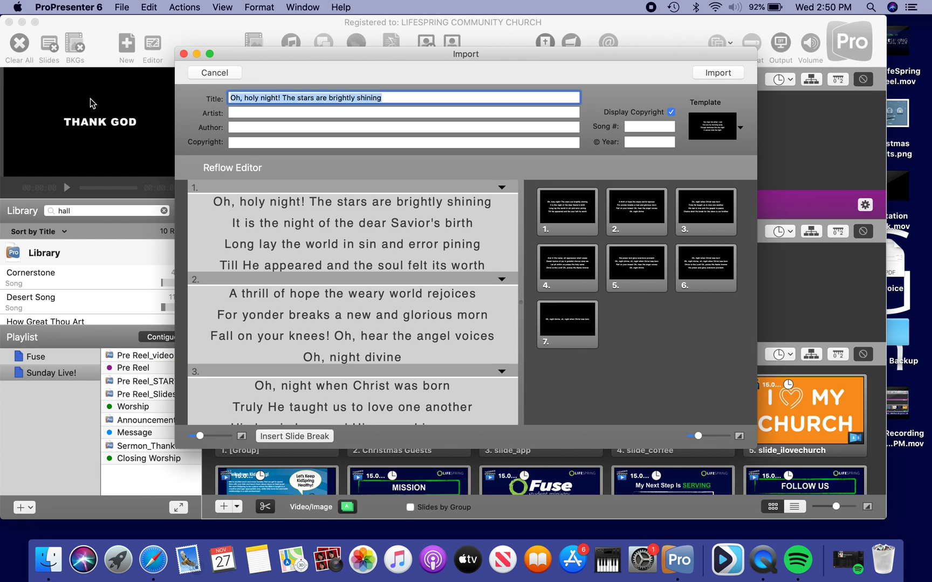
text(Oh, Holy Night)
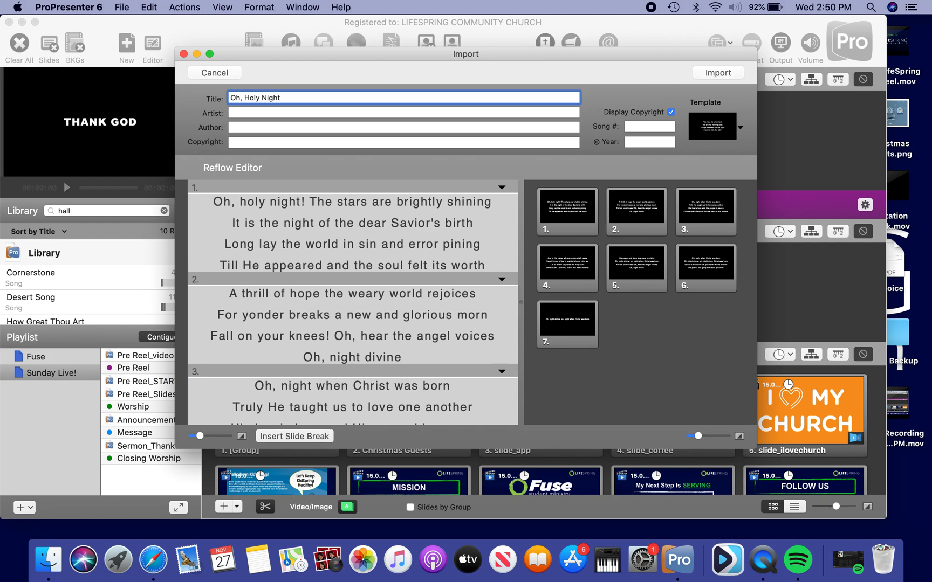
key(Tab)
text(H)
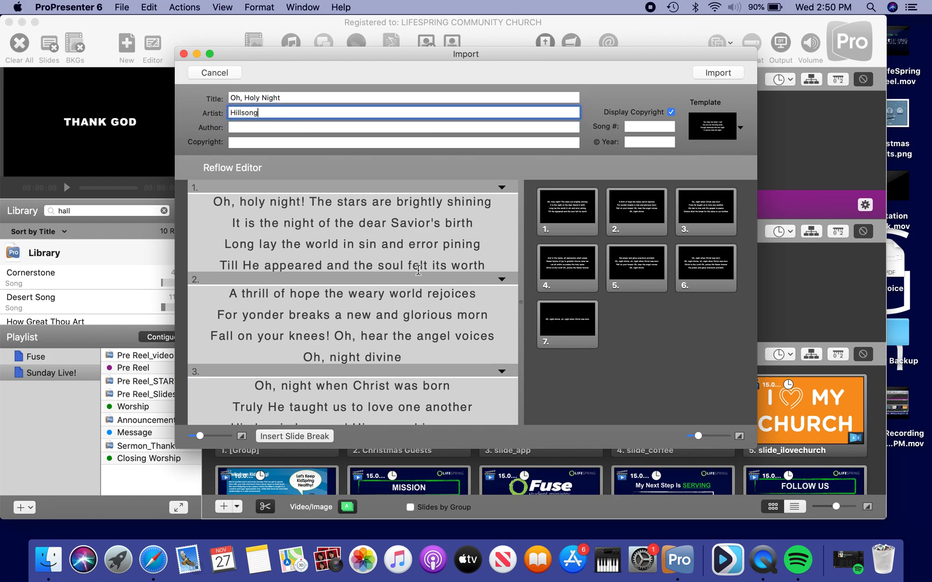
scroll(417, 270, down, 3)
scroll(418, 270, down, 5)
scroll(417, 270, down, 1)
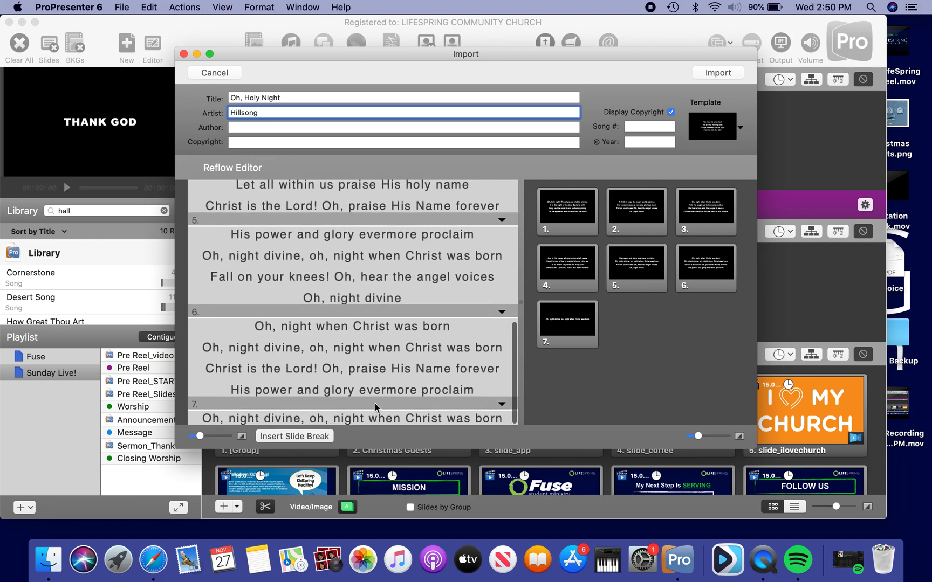
scroll(310, 375, up, 2)
scroll(254, 306, up, 8)
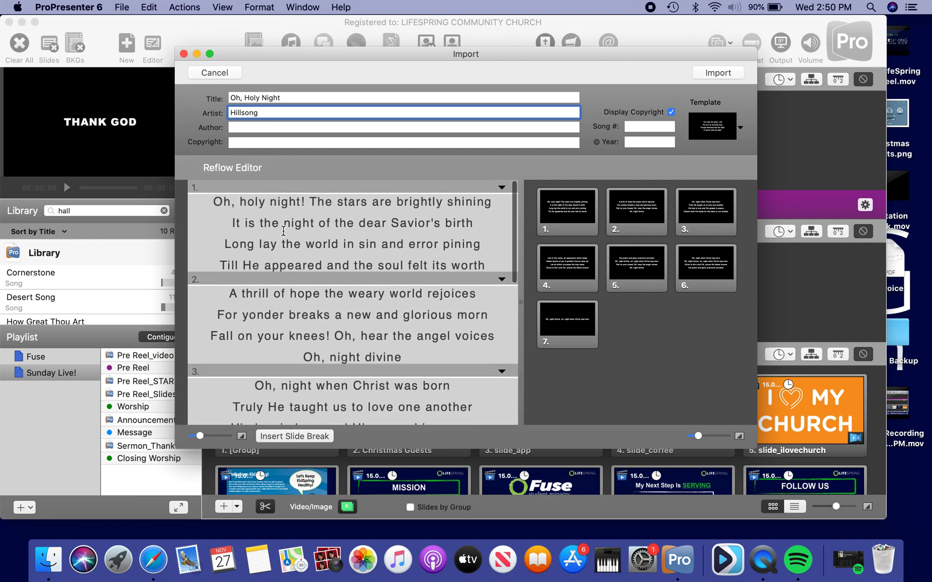
click(213, 201)
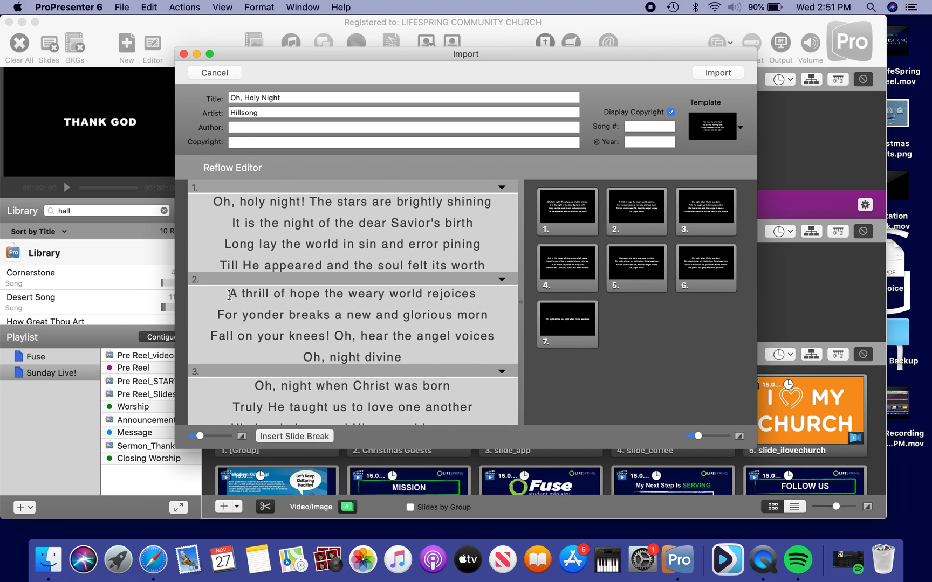
scroll(370, 364, down, 2)
scroll(364, 353, down, 1)
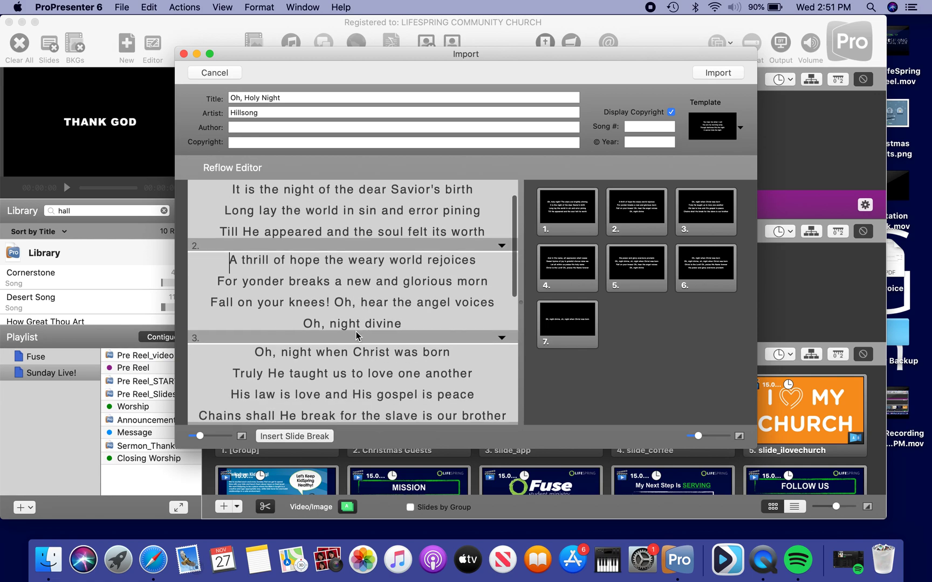
Add slide breaks at 'Let all within us' and 'Oh, night divine', merging the 'His power' line back
click(409, 324)
scroll(410, 324, down, 3)
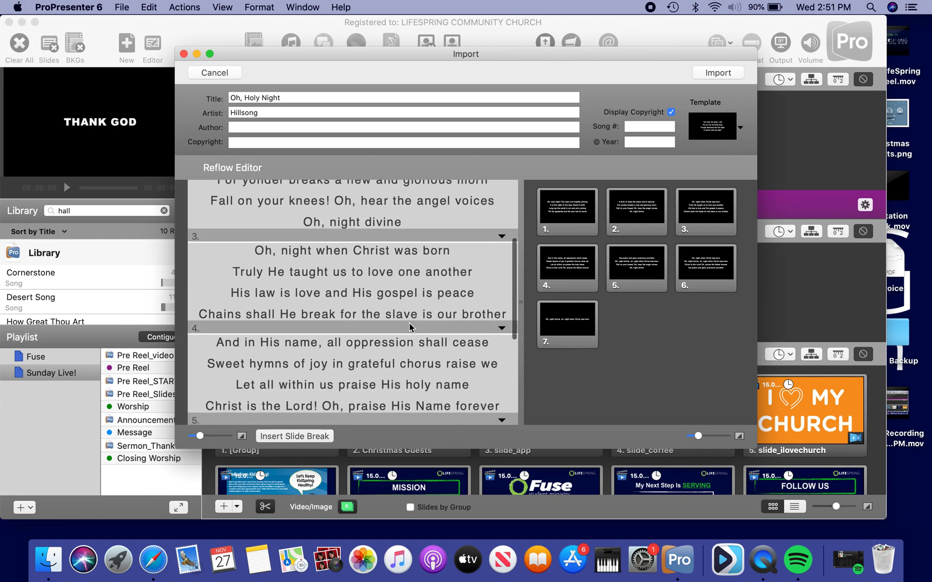
scroll(367, 374, down, 1)
scroll(336, 347, down, 1)
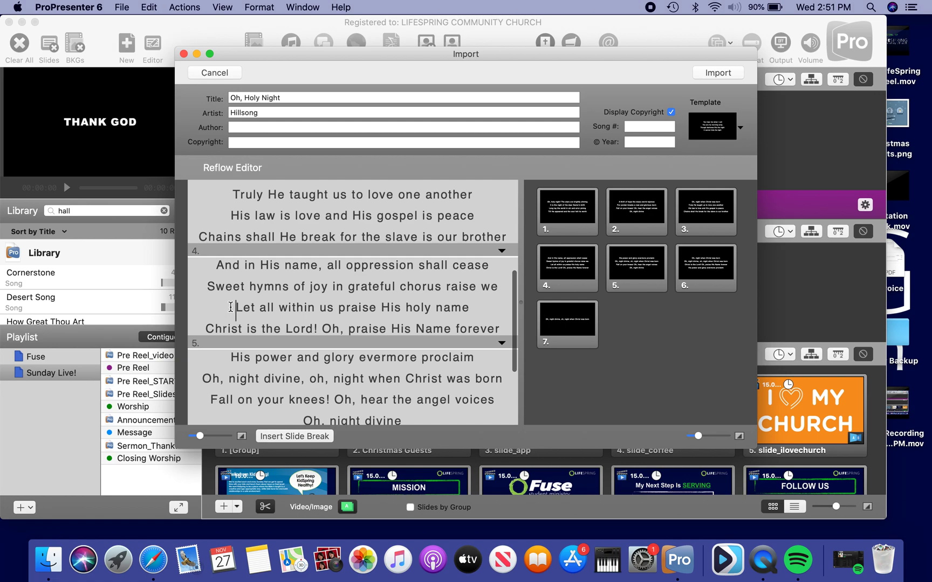
click(277, 441)
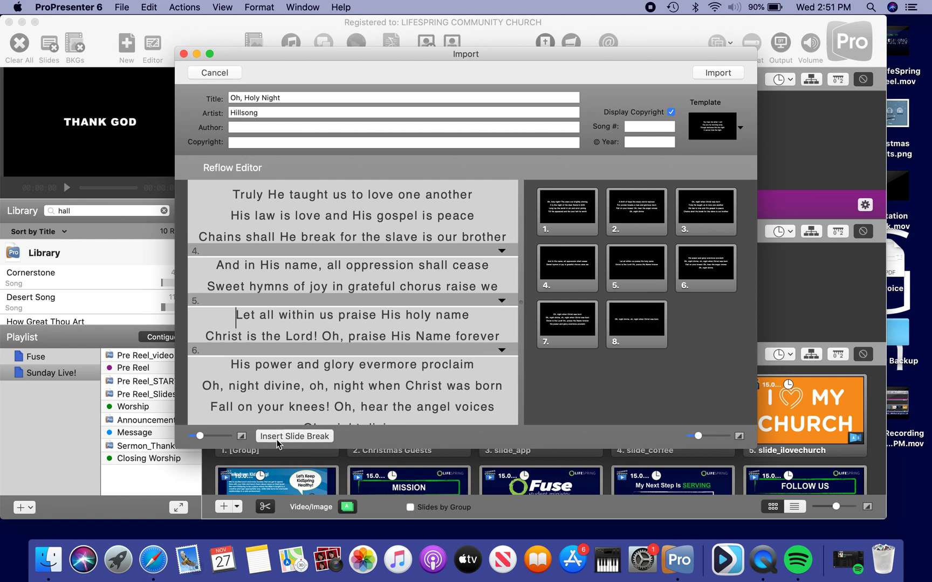
scroll(310, 357, down, 3)
click(216, 325)
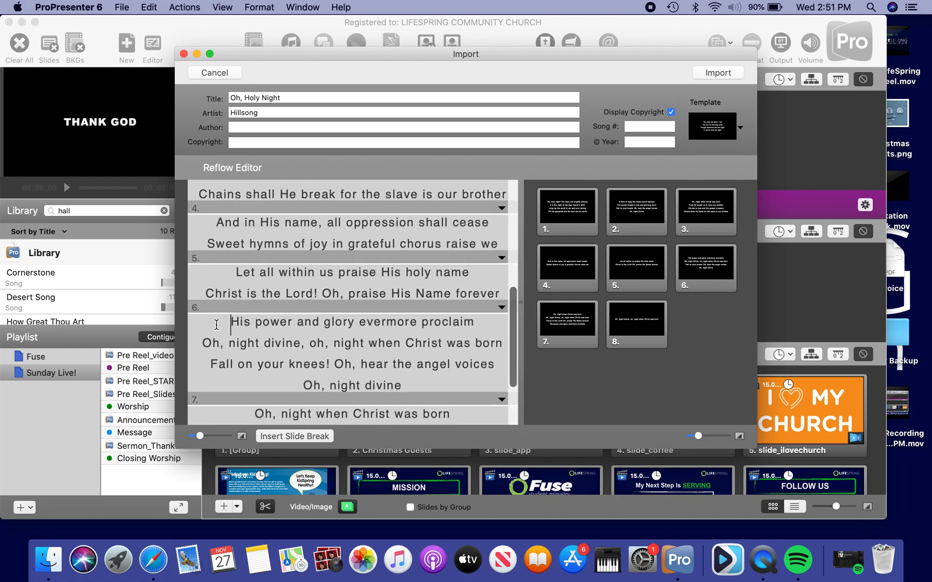
key(BackSpace)
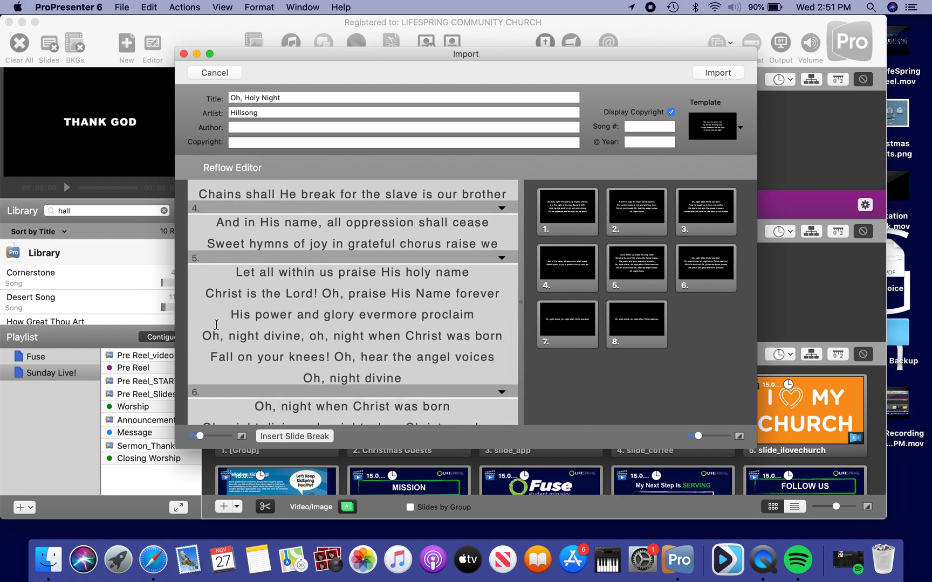
click(203, 335)
click(318, 441)
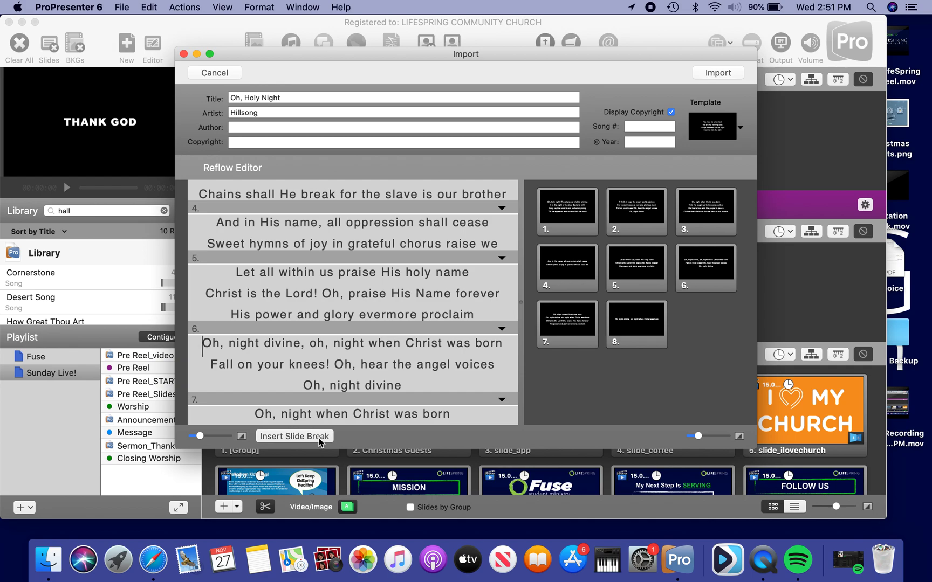
Regroup slides 4–5 around 'His power and glory' and add a blank eighth slide
click(223, 274)
key(BackSpace)
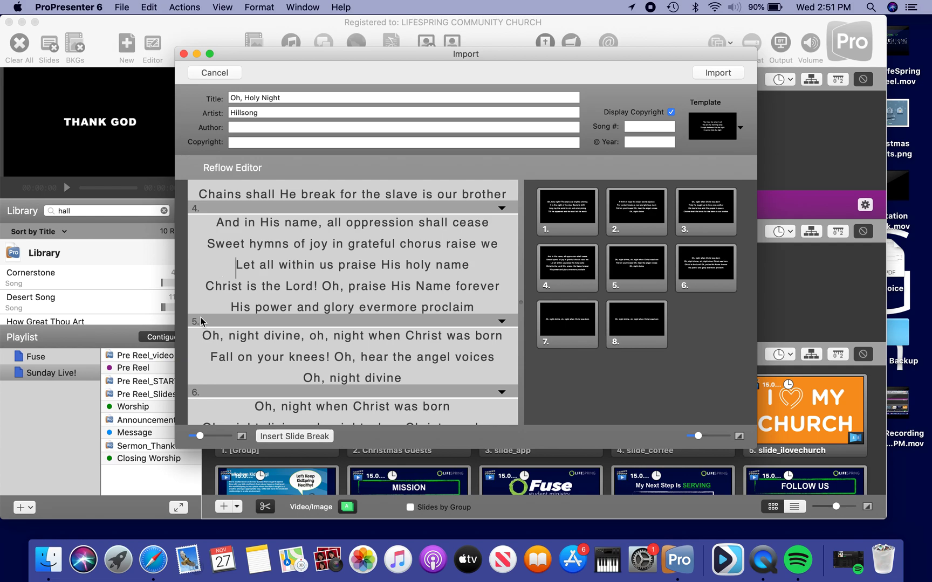
click(227, 295)
click(295, 436)
click(189, 350)
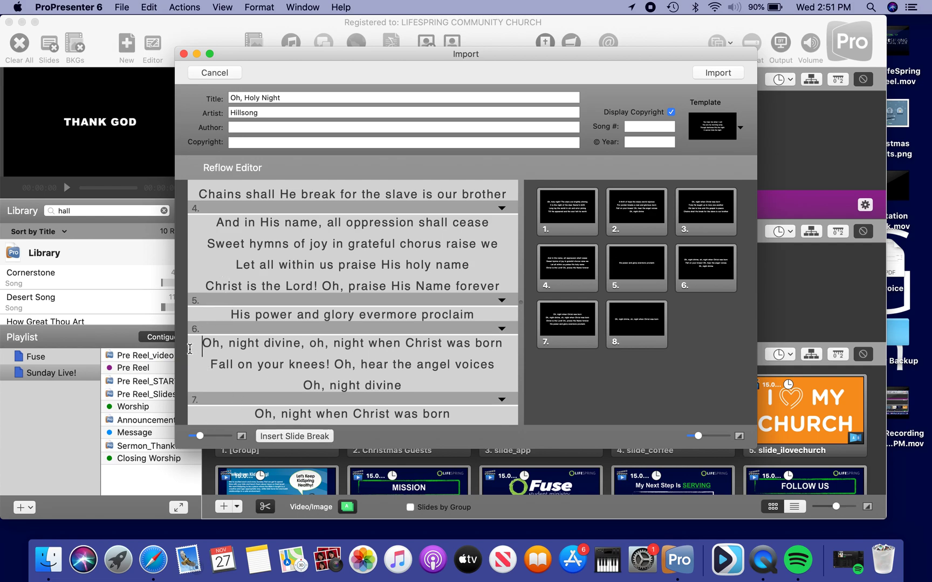
key(BackSpace)
scroll(393, 274, down, 3)
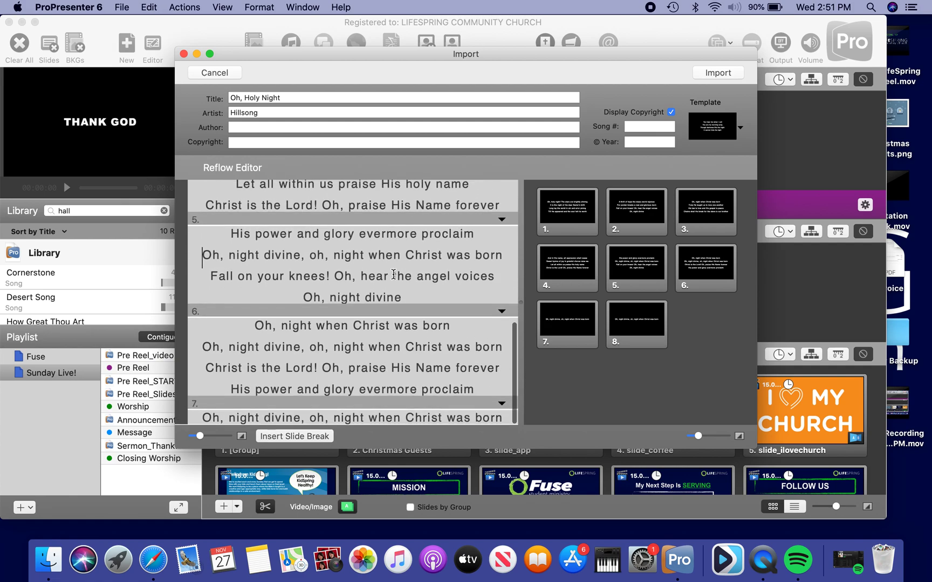
click(500, 420)
click(320, 436)
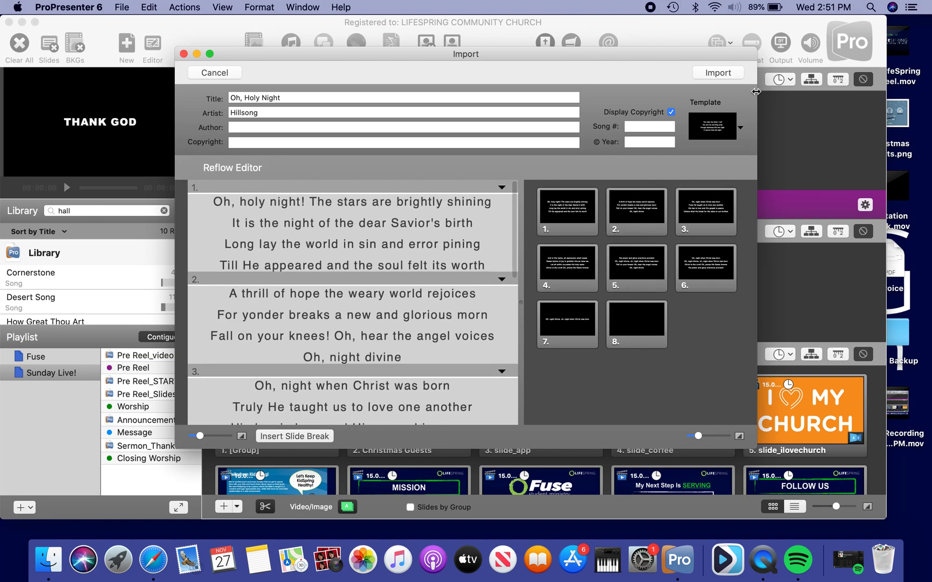
Import the eight-slide song, find it with a 'holy nigh' library search, and drag it to the playlist
click(728, 73)
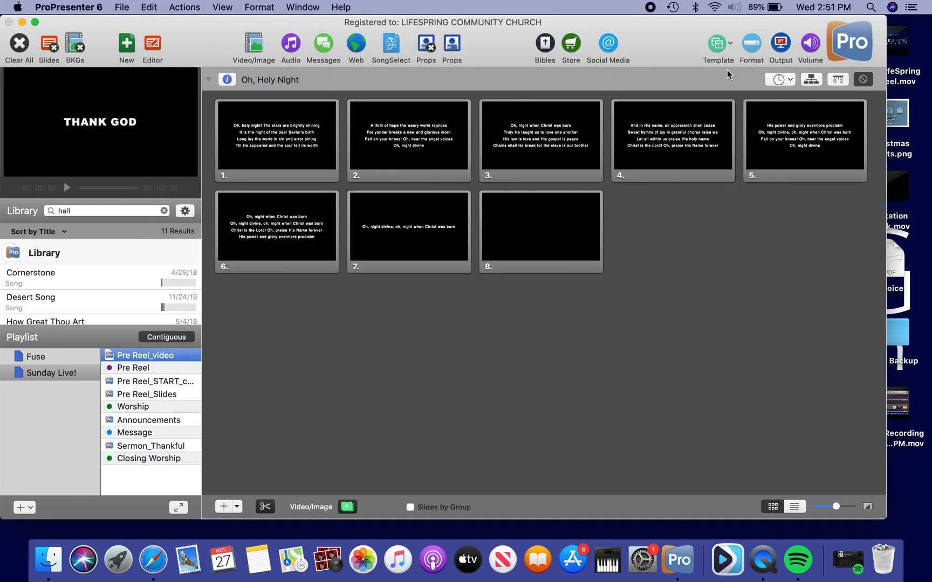
scroll(76, 310, down, 2)
scroll(75, 309, down, 1)
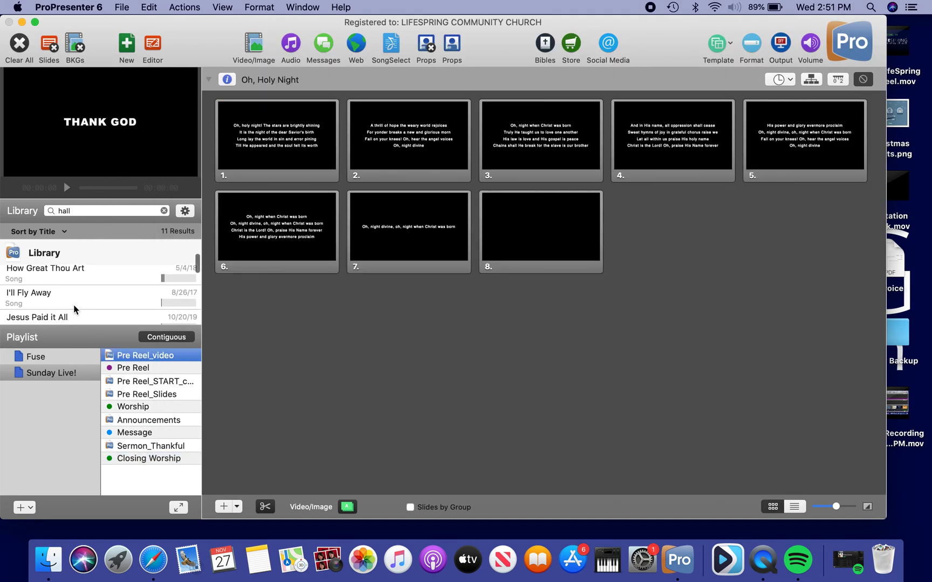
double_click(67, 211)
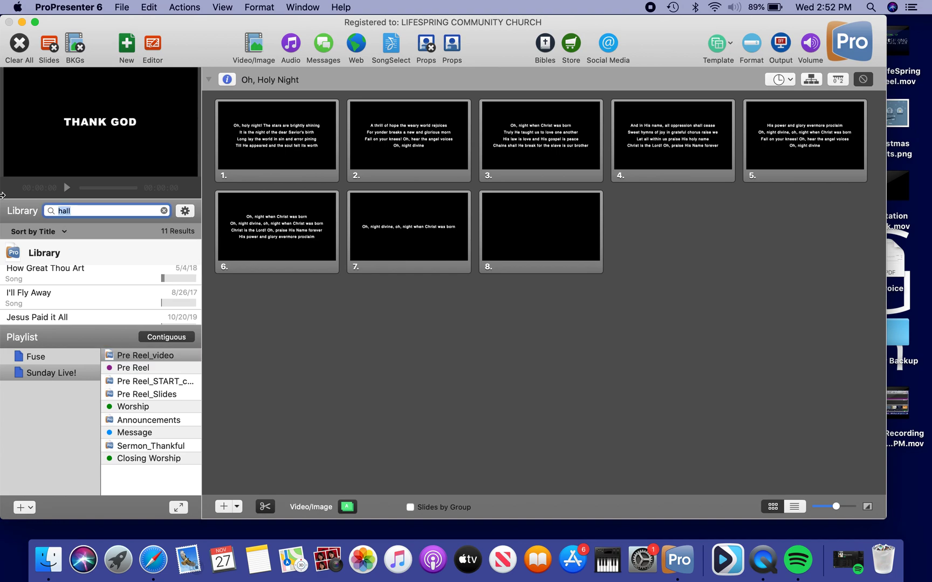
text(holy nigh)
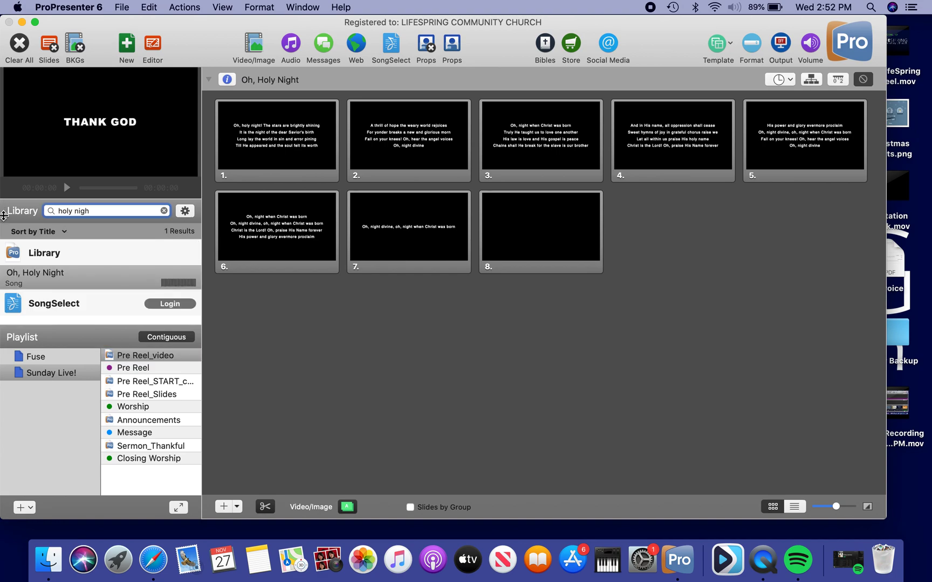
click(69, 280)
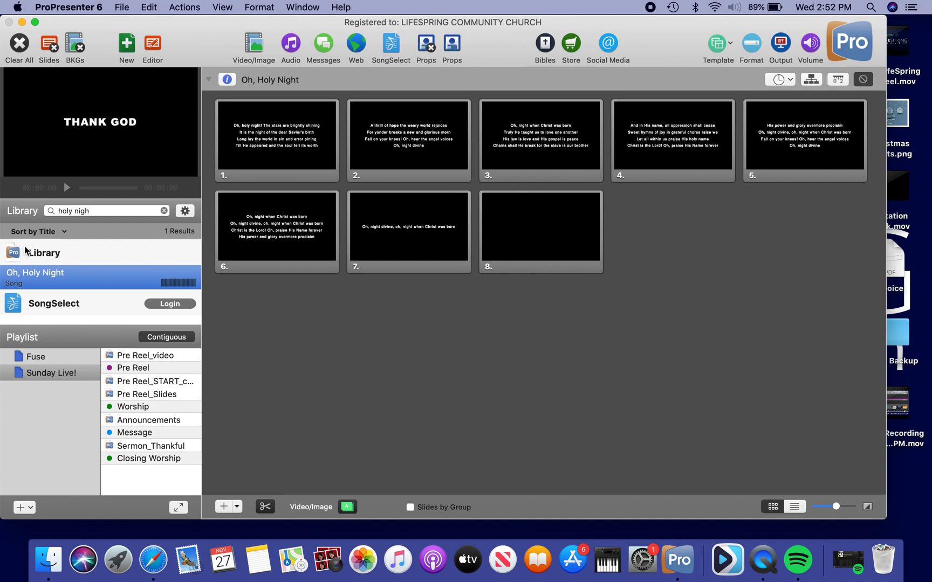
drag(31, 280, 143, 471)
Select Oh, Holy Night below Closing Worship in Sunday Live! and open it for editing
click(144, 474)
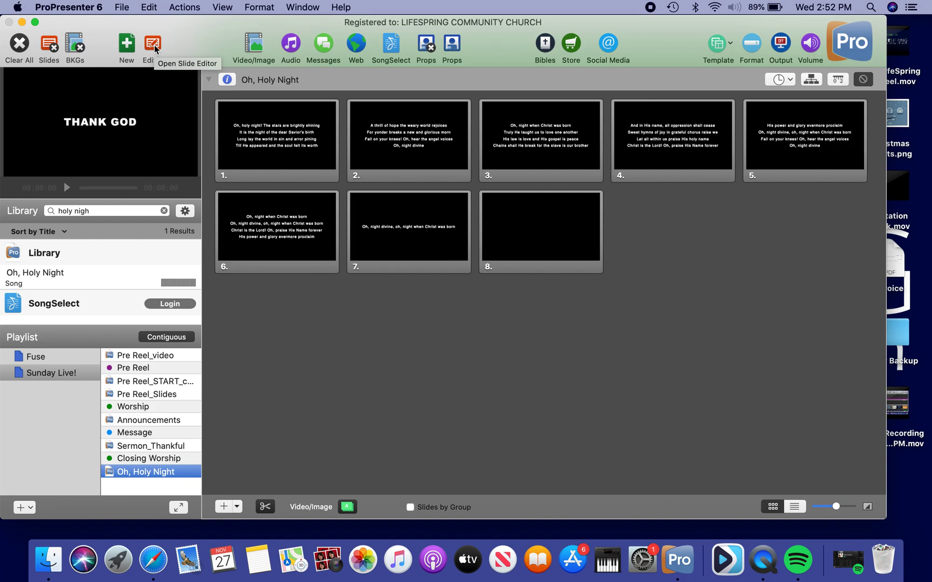
click(154, 44)
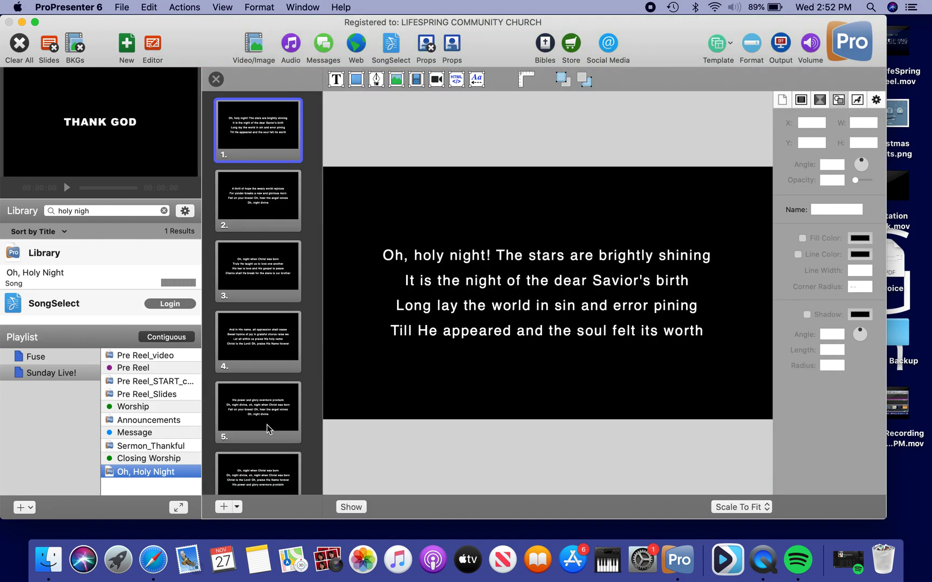
scroll(296, 423, down, 5)
Inspect slide 1's lyrics text box build, position and shadow settings, then view slide 4
click(481, 319)
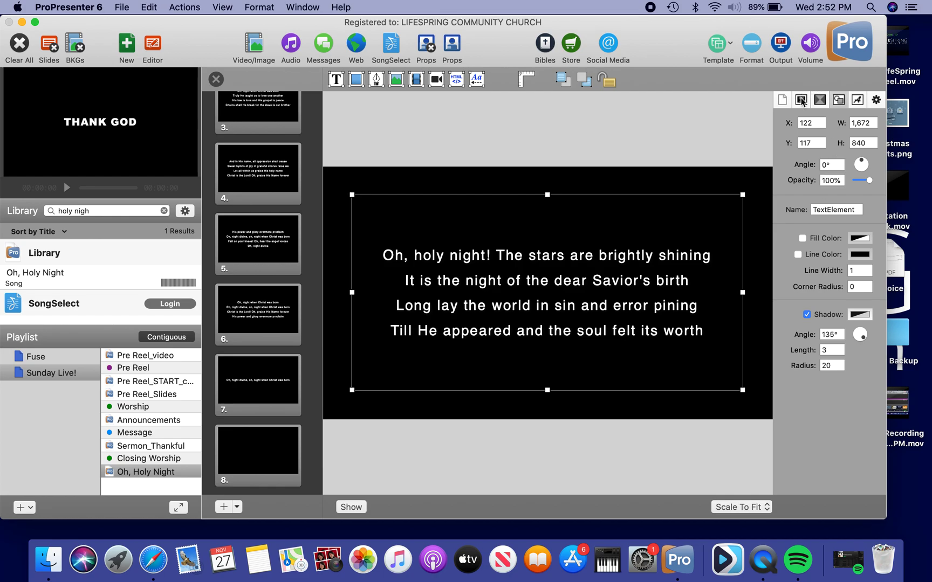
click(837, 100)
click(823, 99)
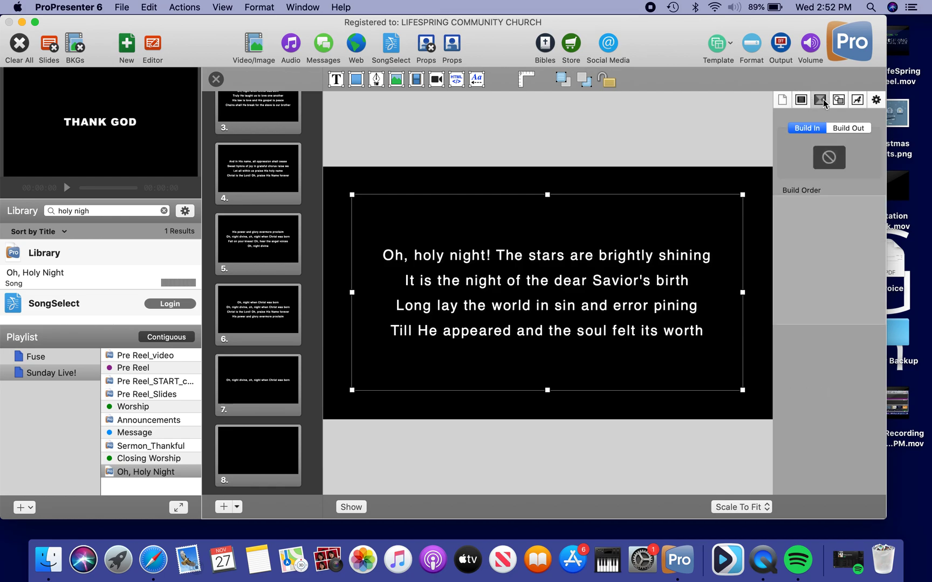
click(782, 100)
click(839, 101)
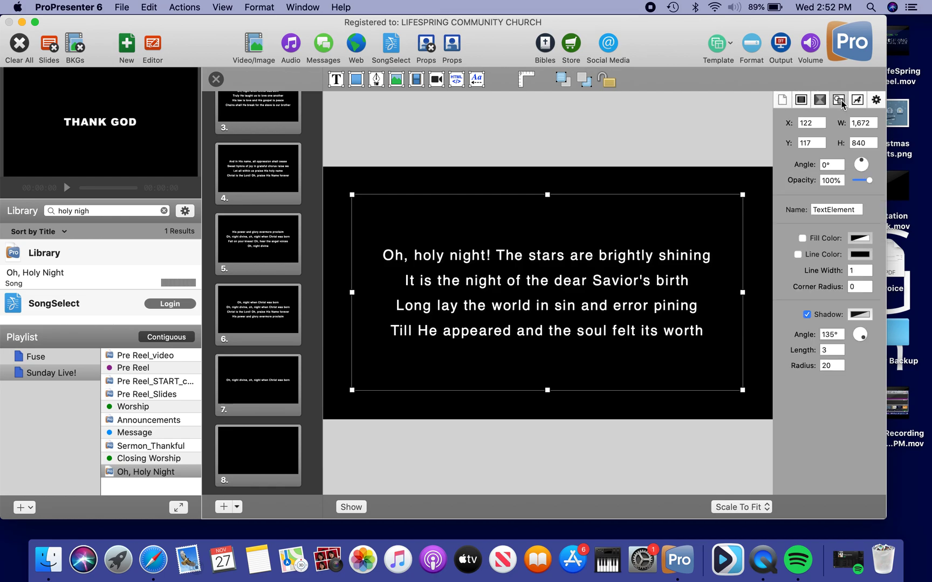
click(823, 100)
double_click(601, 372)
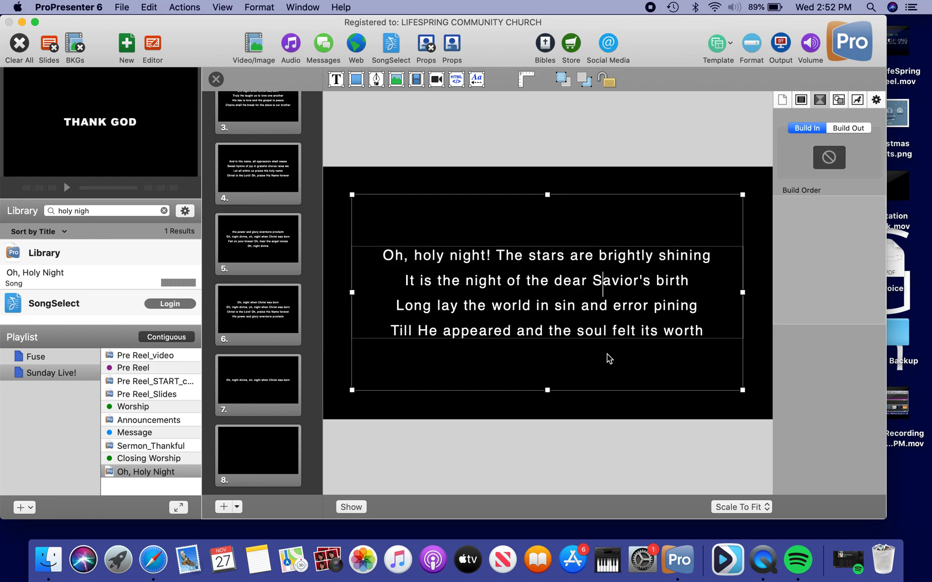
click(261, 177)
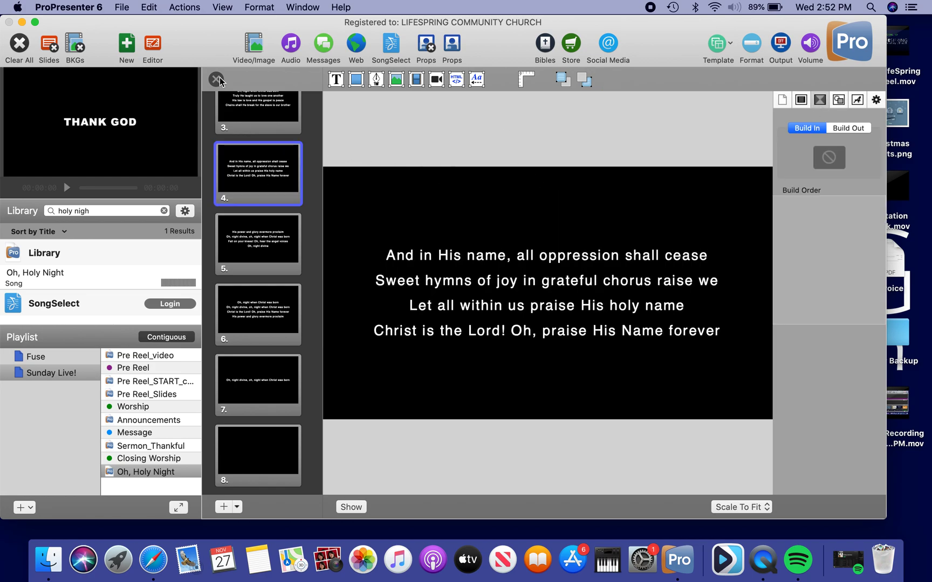
Close the slide editor, then delete Oh, Holy Night from the playlist and undo to restore it
click(217, 82)
scroll(440, 192, up, 10)
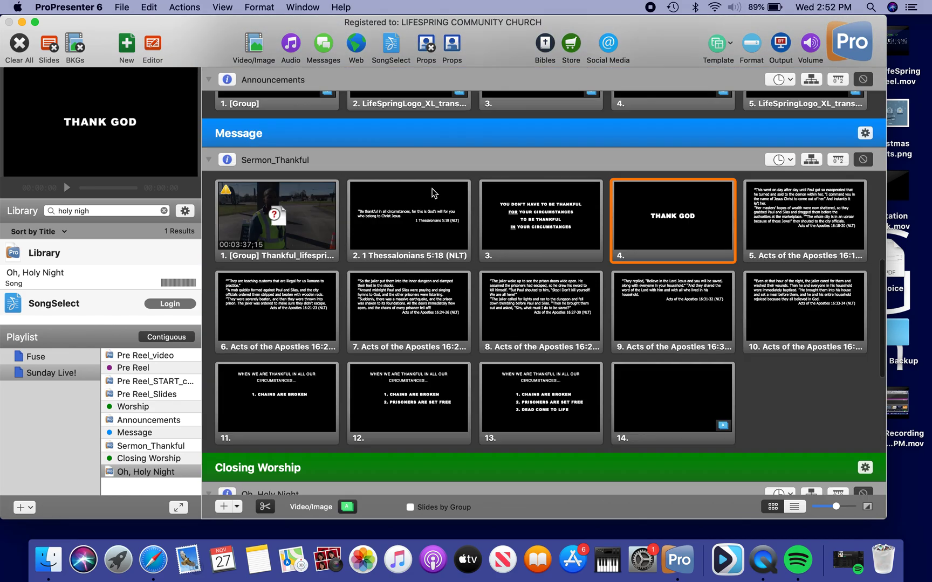
scroll(434, 193, up, 5)
scroll(434, 193, down, 15)
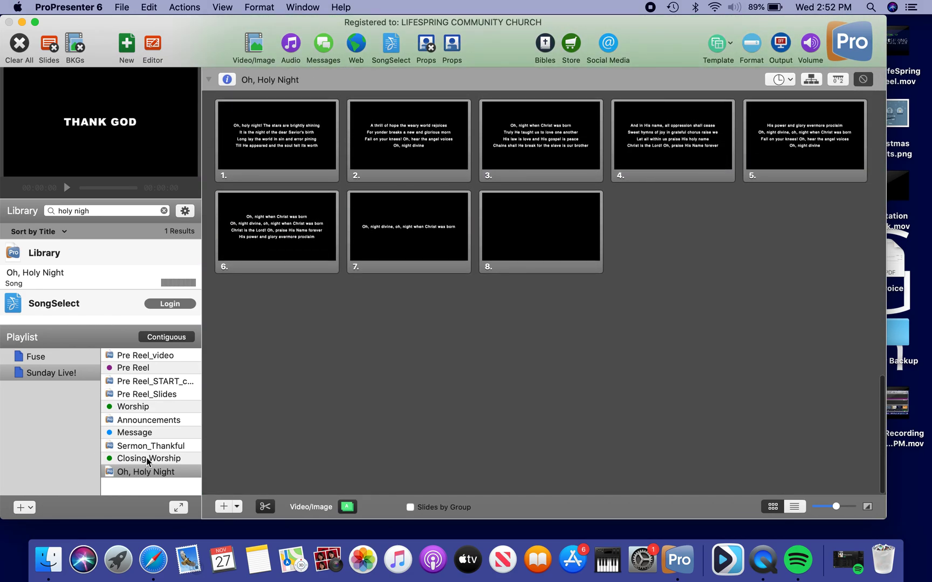
click(137, 477)
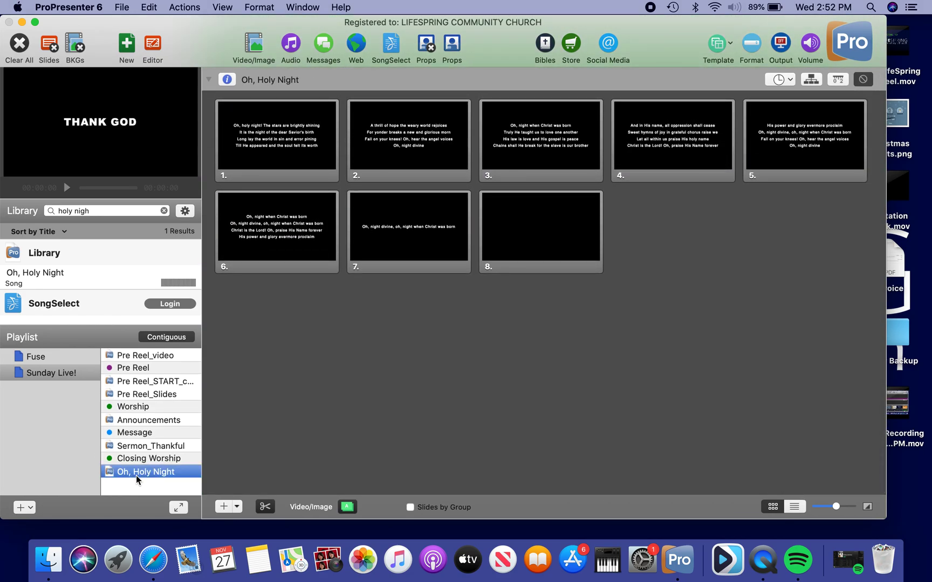
key(Delete)
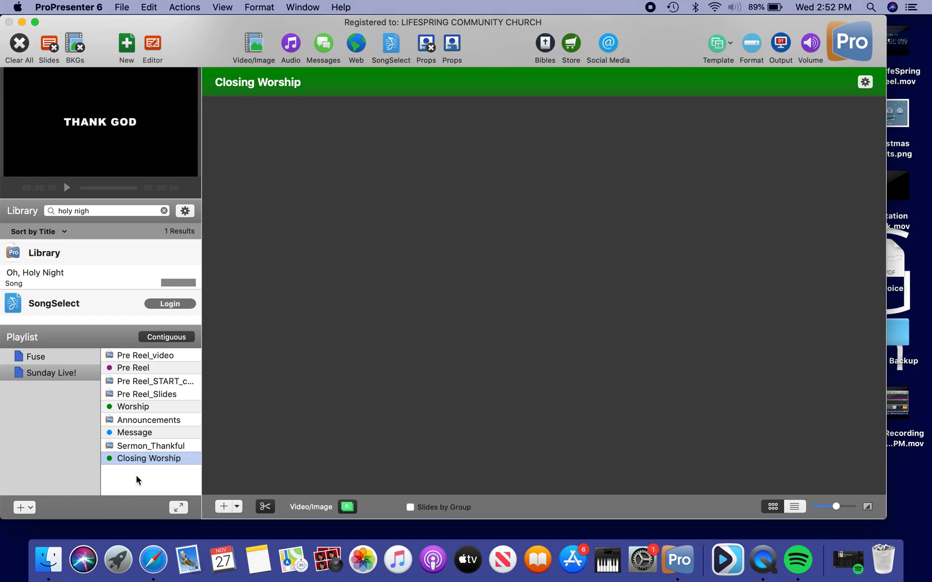
key(super+z)
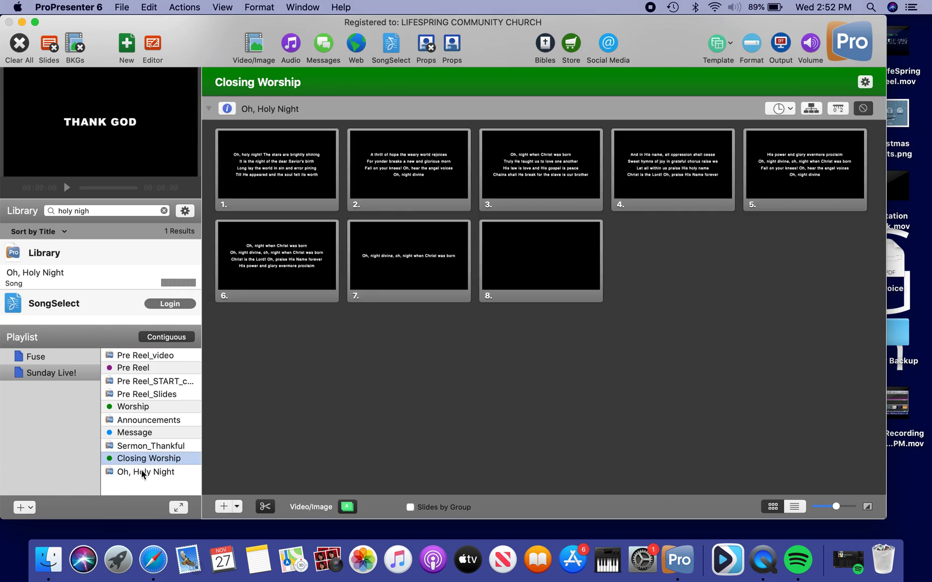
click(142, 473)
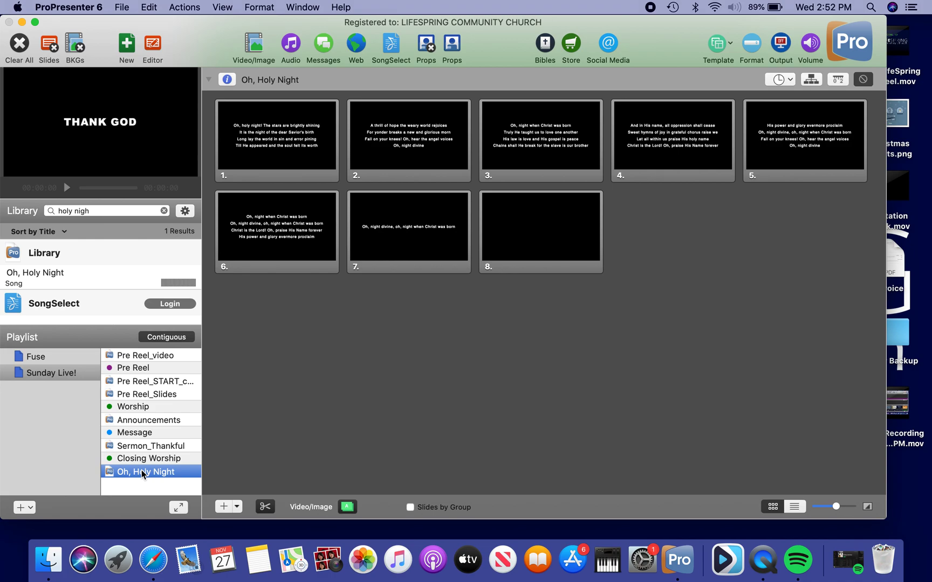